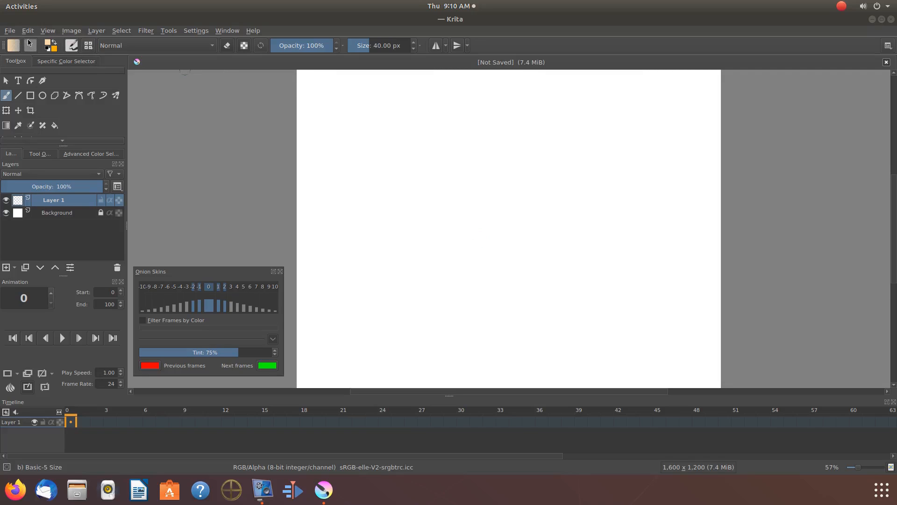
# - Open the photo IMG_0685.JPG from the Vids To Edit folder
pyautogui.click(14, 34)
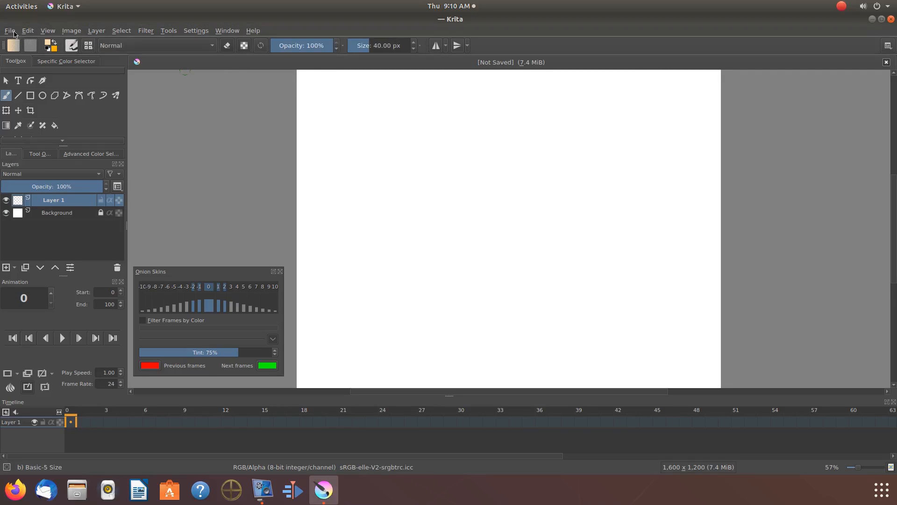
pyautogui.click(14, 34)
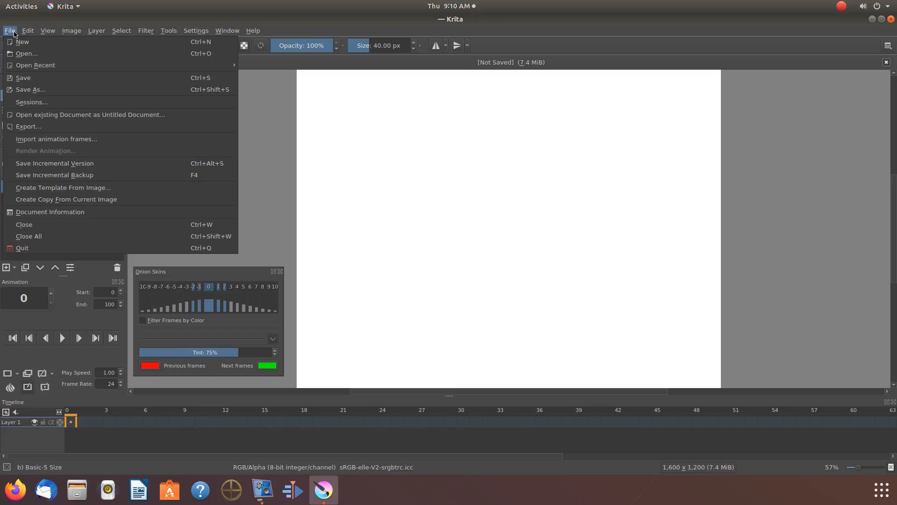
pyautogui.click(27, 56)
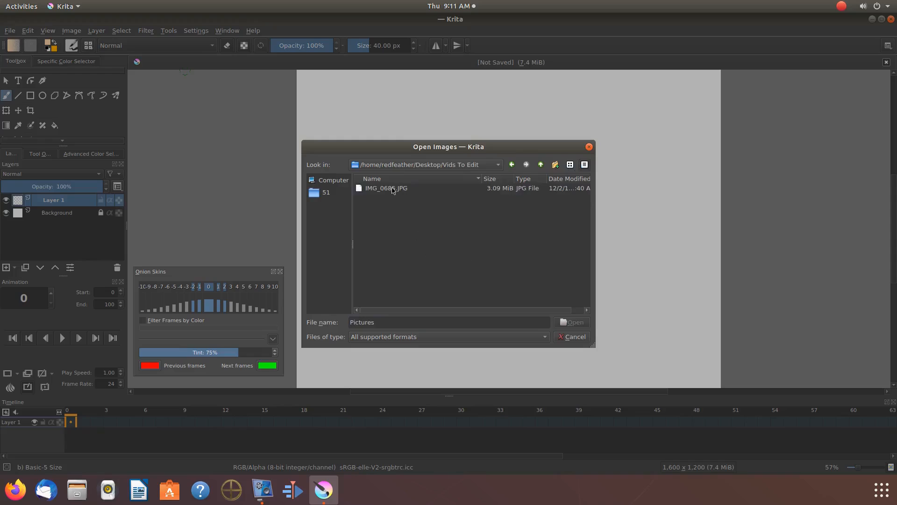
pyautogui.doubleClick(392, 190)
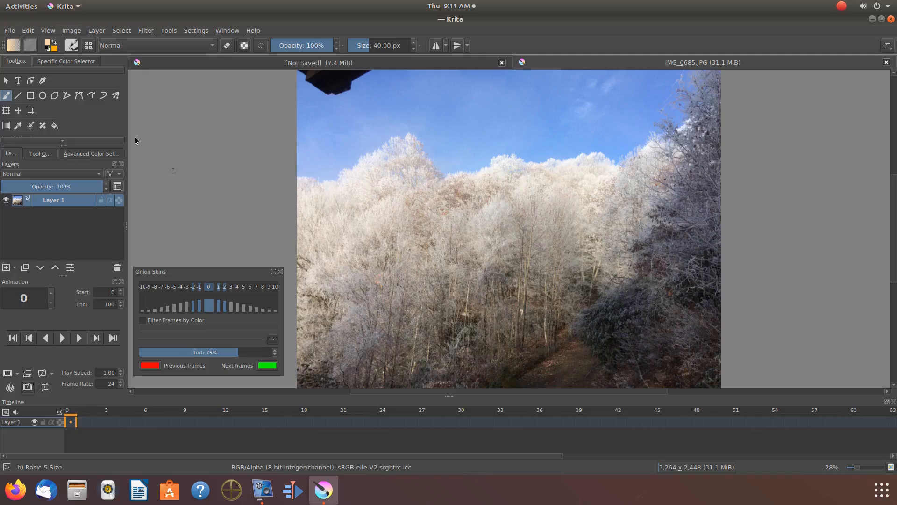
# - Clear the trial selection in the sky and select a rectangle of about 1287 × 1704 px around the central frosted trees
pyautogui.scroll(-2, 122, 123)
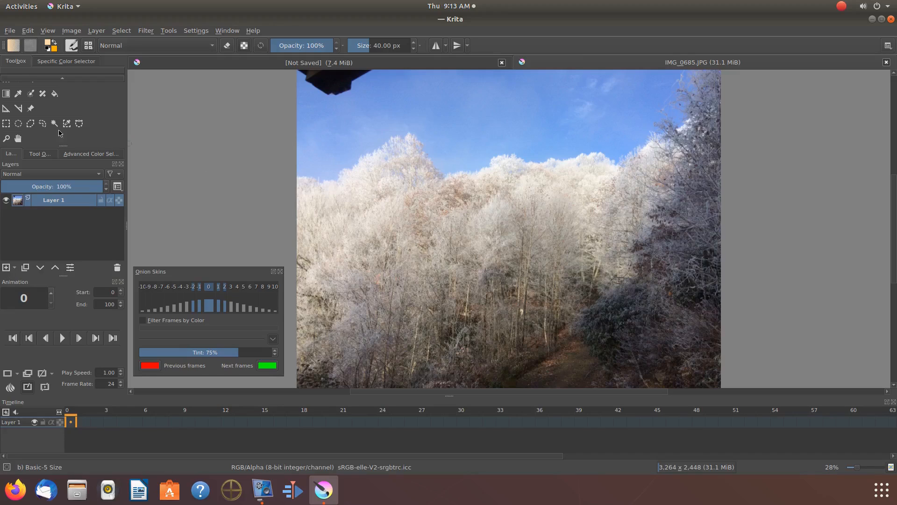
pyautogui.click(10, 124)
pyautogui.moveTo(420, 84); pyautogui.dragTo(440, 97)
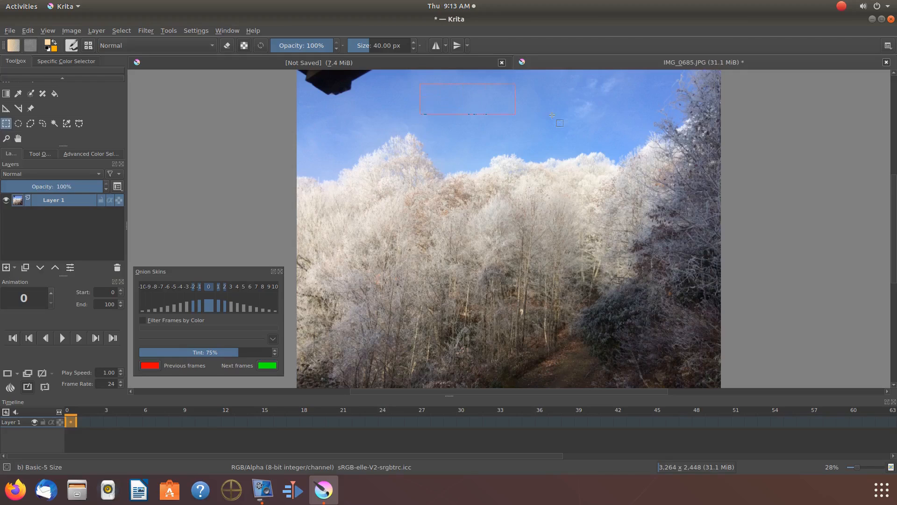
pyautogui.moveTo(552, 115); pyautogui.dragTo(558, 115)
pyautogui.click(124, 32)
pyautogui.click(136, 54)
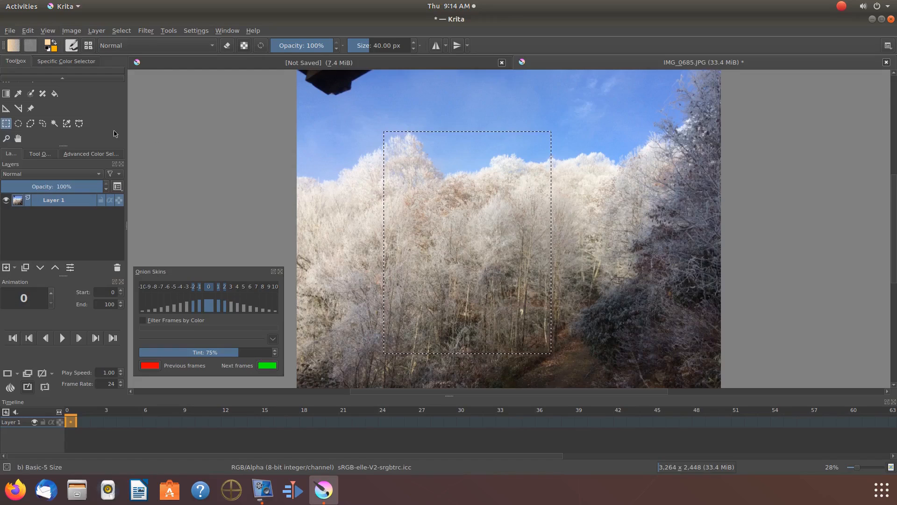
# - Create a predefined brush tip for the Freehand Brush by stamping the selected area, with Create mask from color turned off
pyautogui.scroll(2, 114, 134)
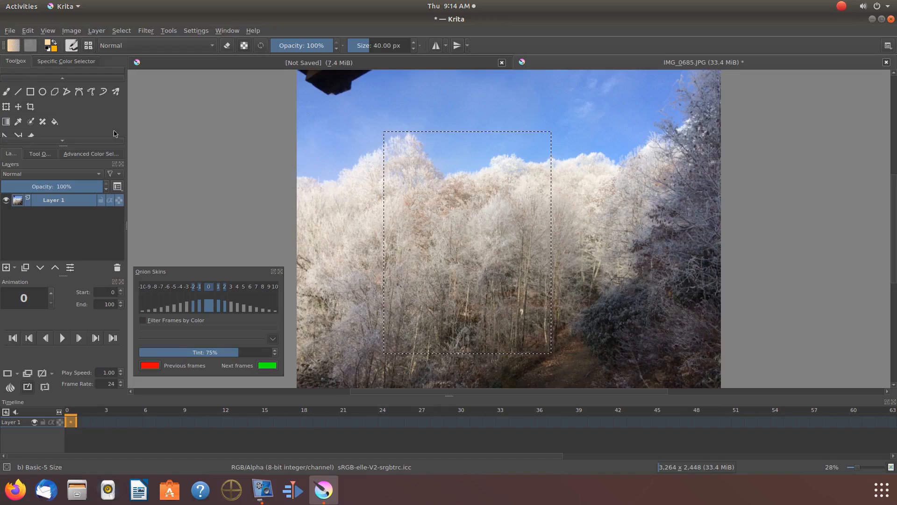
pyautogui.click(5, 93)
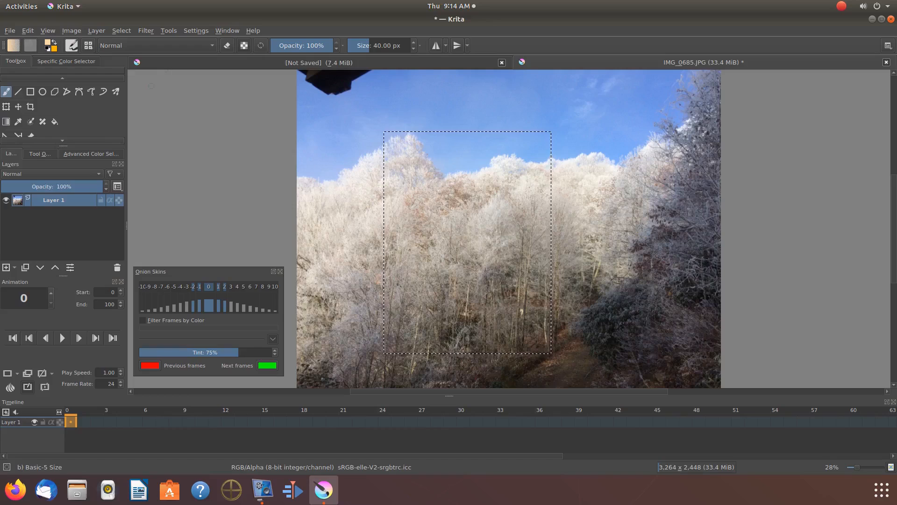
pyautogui.click(72, 45)
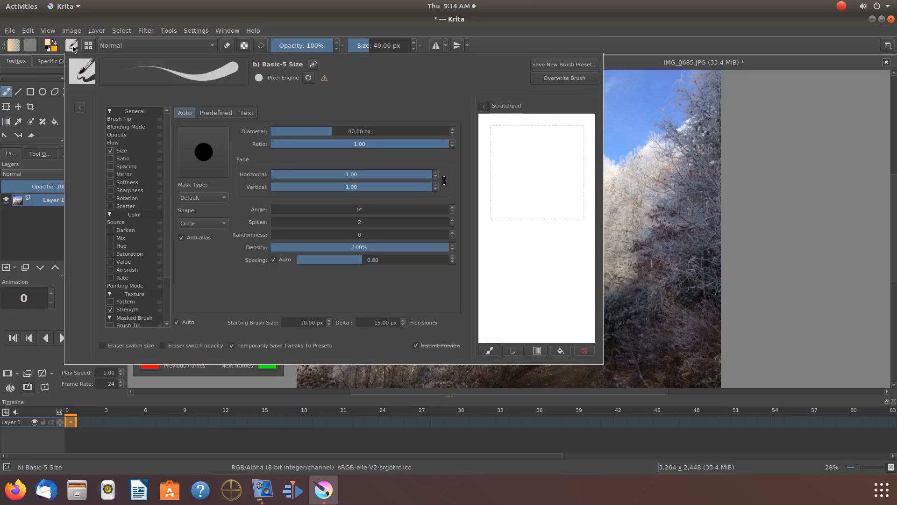
pyautogui.click(222, 117)
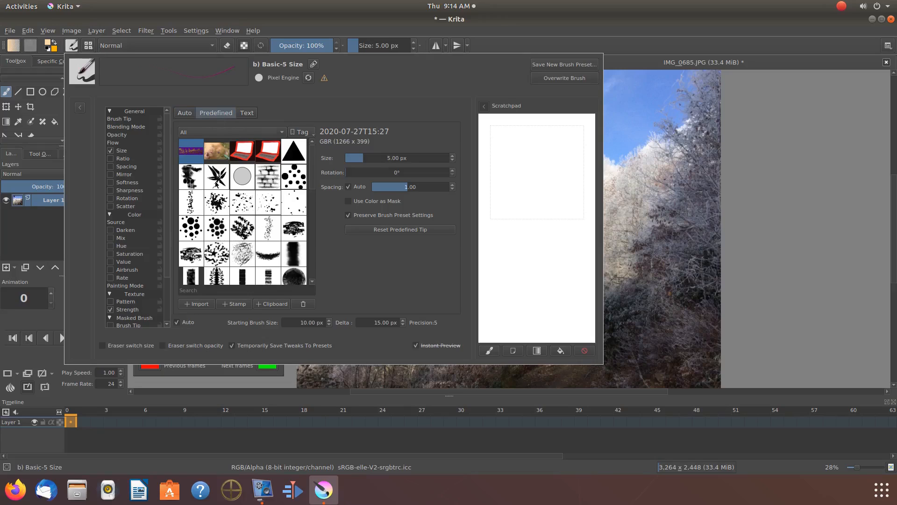
pyautogui.click(232, 305)
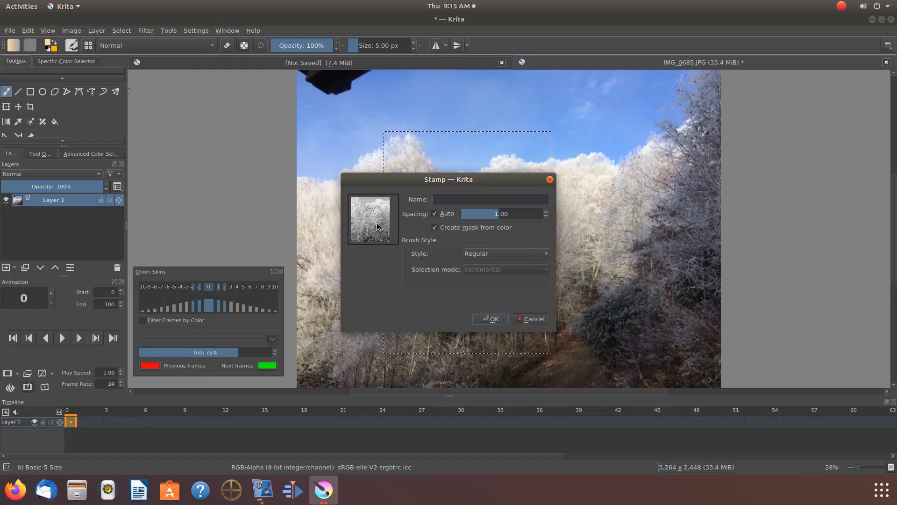
pyautogui.click(436, 228)
pyautogui.click(436, 228)
pyautogui.click(491, 319)
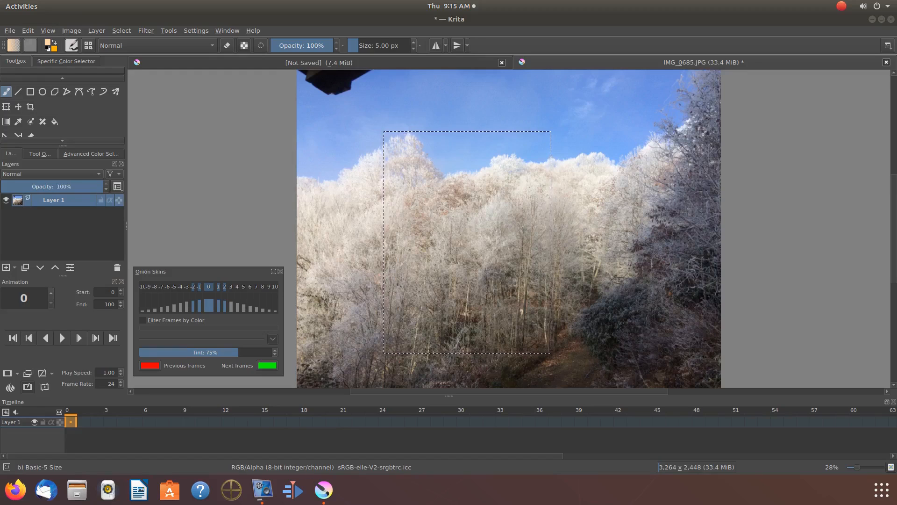
# - Deselect the area and close IMG_0685.JPG without saving it
pyautogui.click(126, 30)
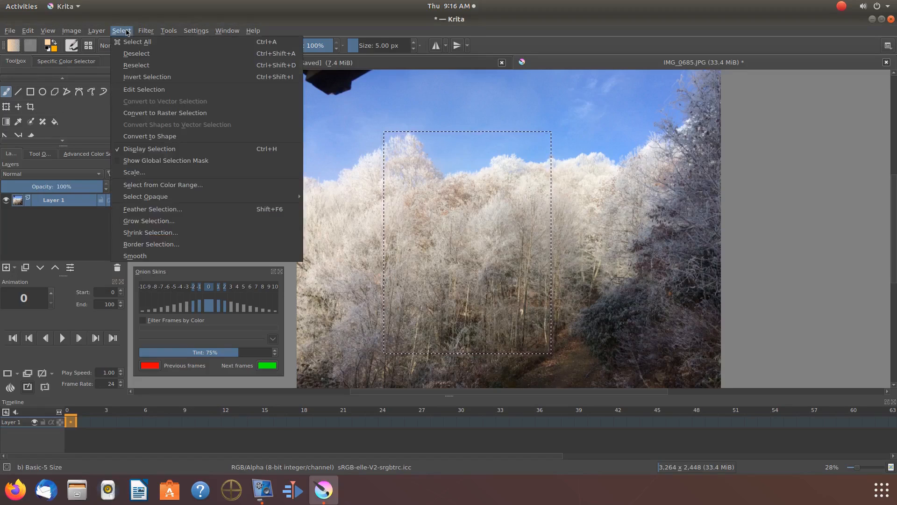
pyautogui.click(134, 55)
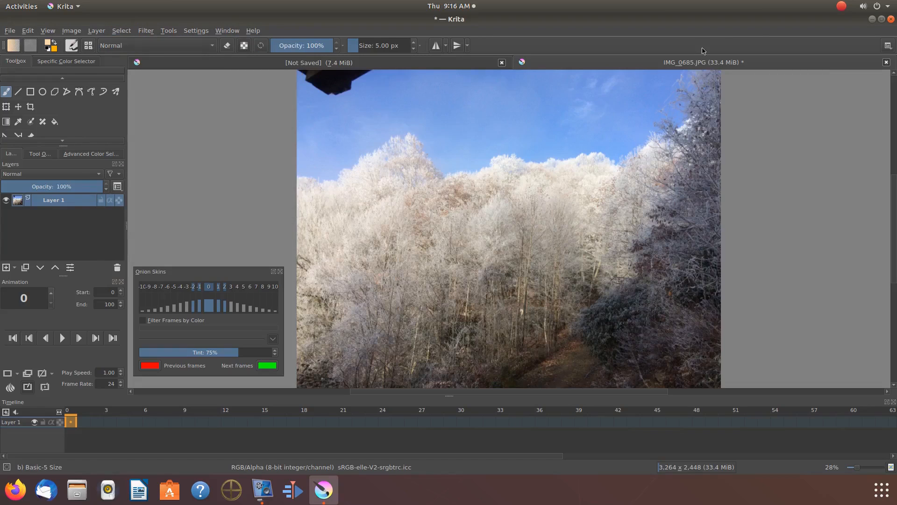
pyautogui.click(886, 63)
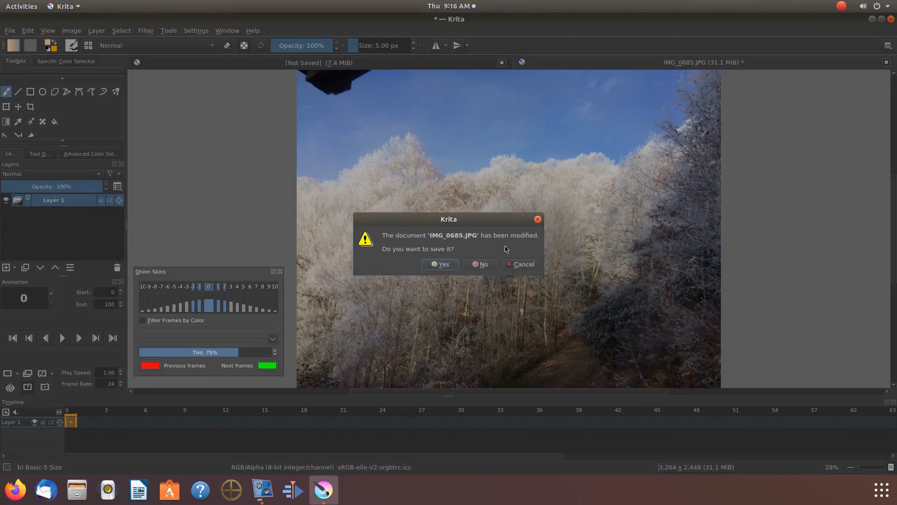
pyautogui.click(482, 264)
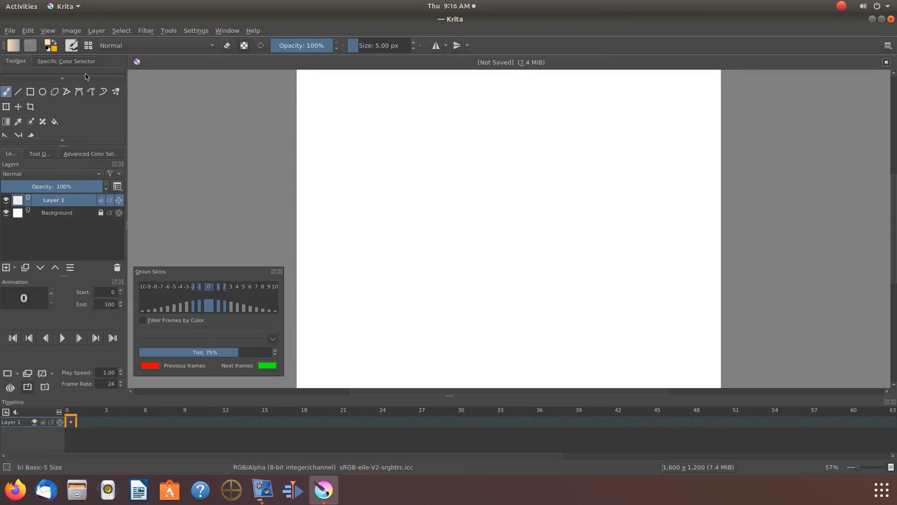
# - Use the new tree photo brush tip, set its size to 189.77 px, and test it on the scratchpad
pyautogui.click(73, 49)
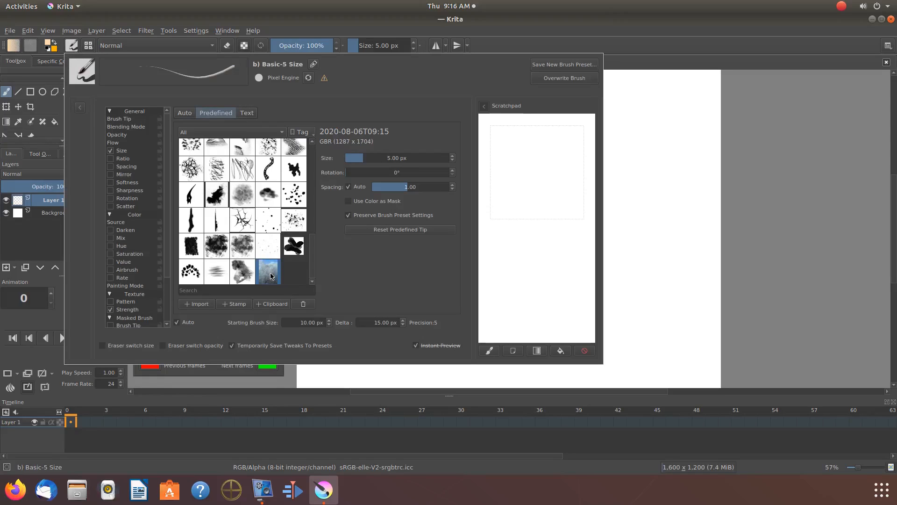
pyautogui.moveTo(271, 276)
pyautogui.click(524, 166)
pyautogui.moveTo(363, 157); pyautogui.dragTo(405, 156)
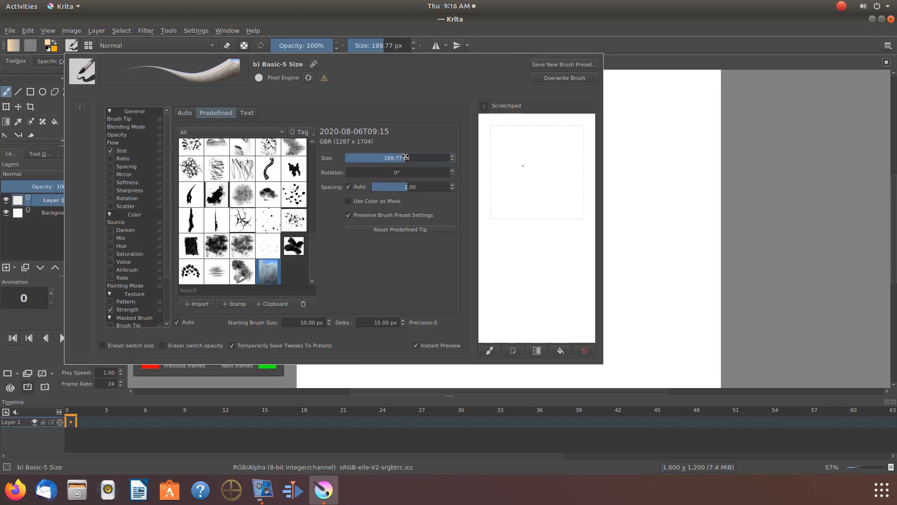
pyautogui.click(532, 183)
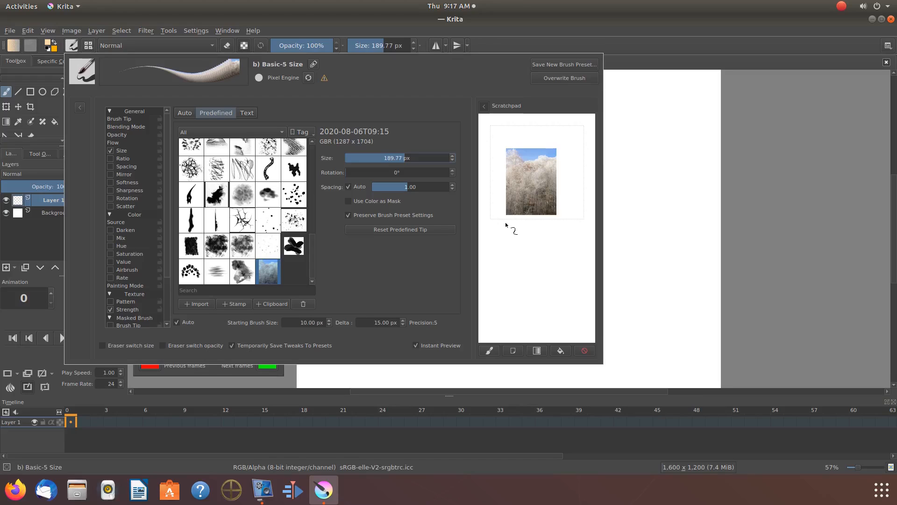
pyautogui.click(618, 220)
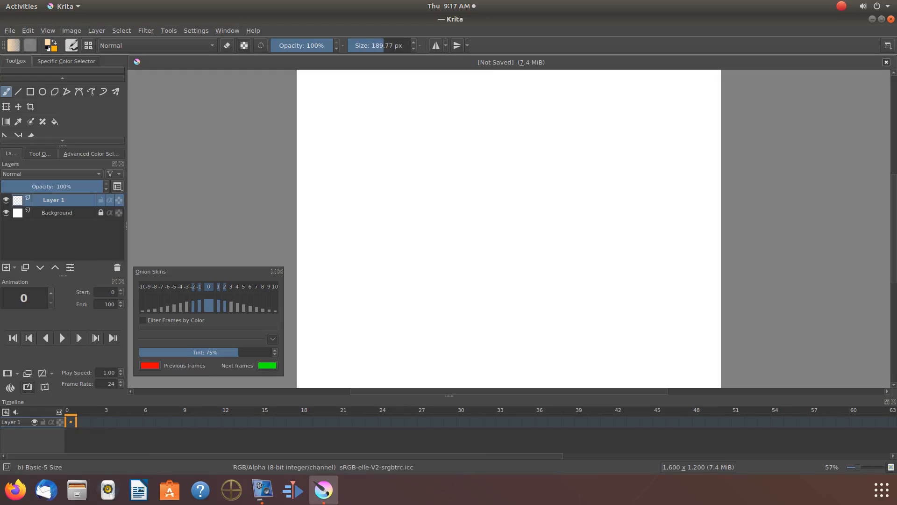
# - Try a single stamp of the tree brush on the left part of the blank canvas and undo it
pyautogui.click(360, 237)
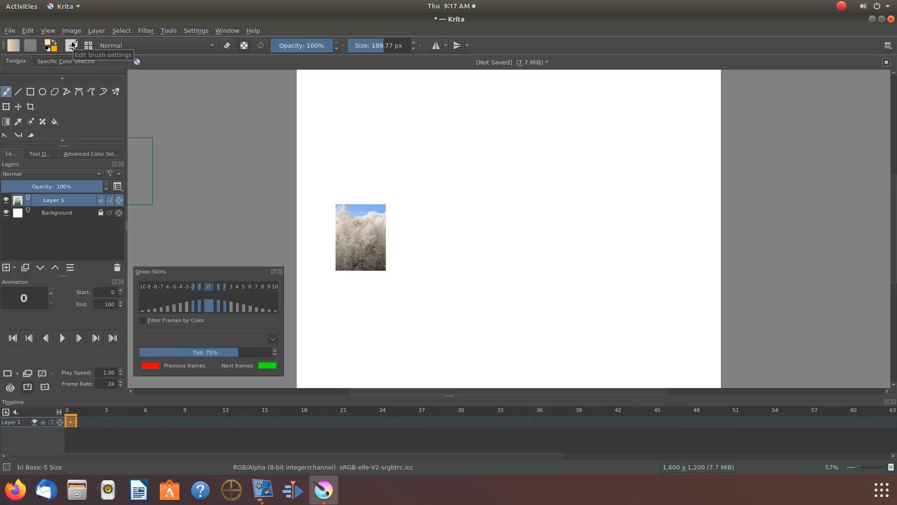
pyautogui.click(27, 31)
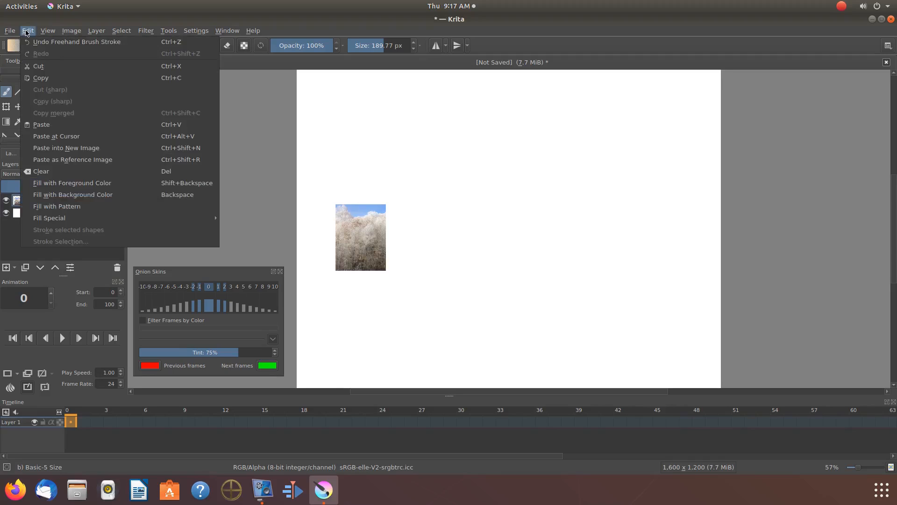
pyautogui.click(49, 44)
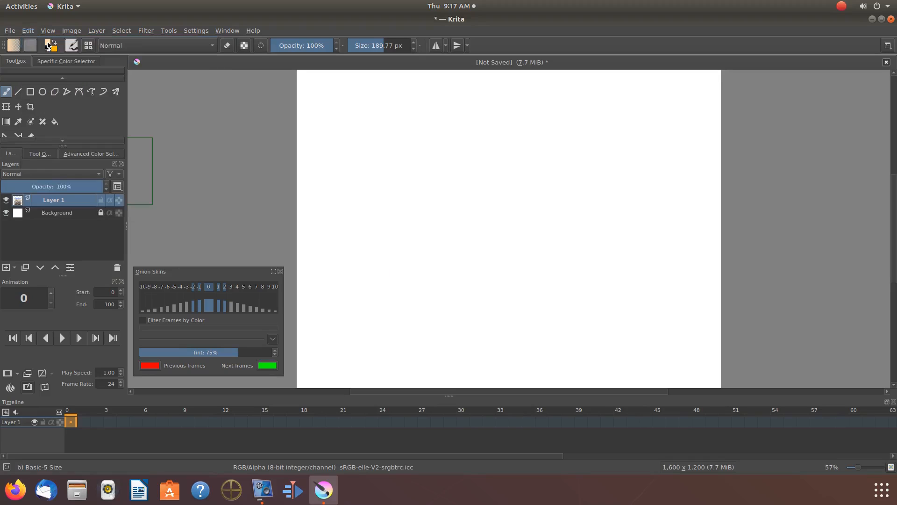
# - Set the tree brush tip's size to 401.22 px and test it on the scratchpad
pyautogui.click(71, 47)
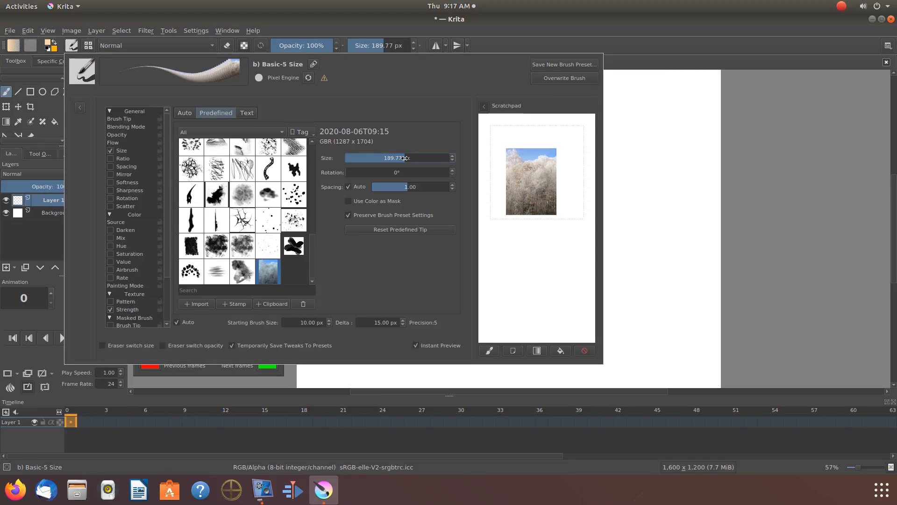
pyautogui.moveTo(405, 158); pyautogui.dragTo(421, 158)
pyautogui.click(500, 184)
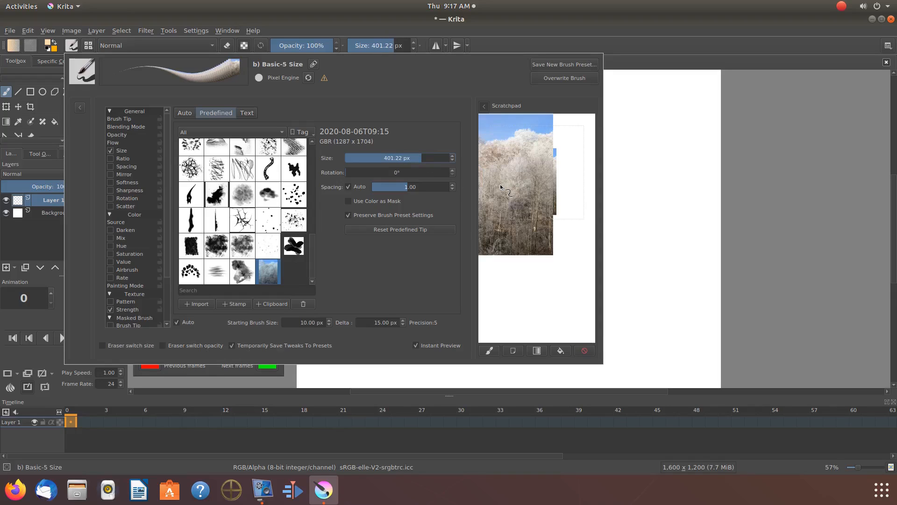
pyautogui.click(618, 182)
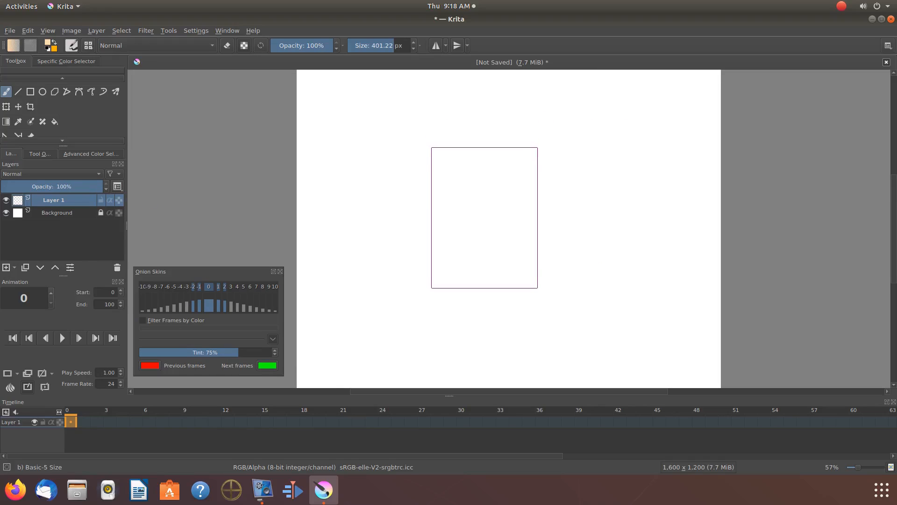
# - Stamp the tree image three times edge to edge in a horizontal row across the canvas
pyautogui.click(497, 260)
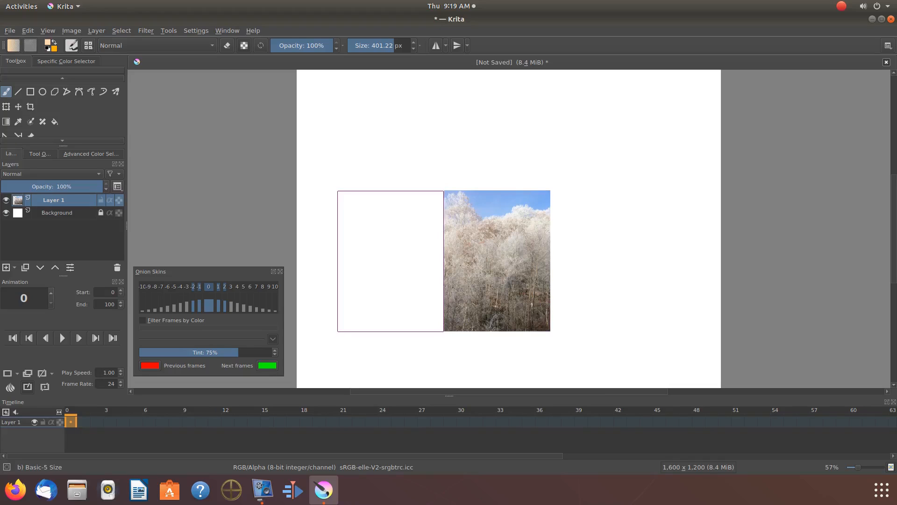
pyautogui.click(390, 260)
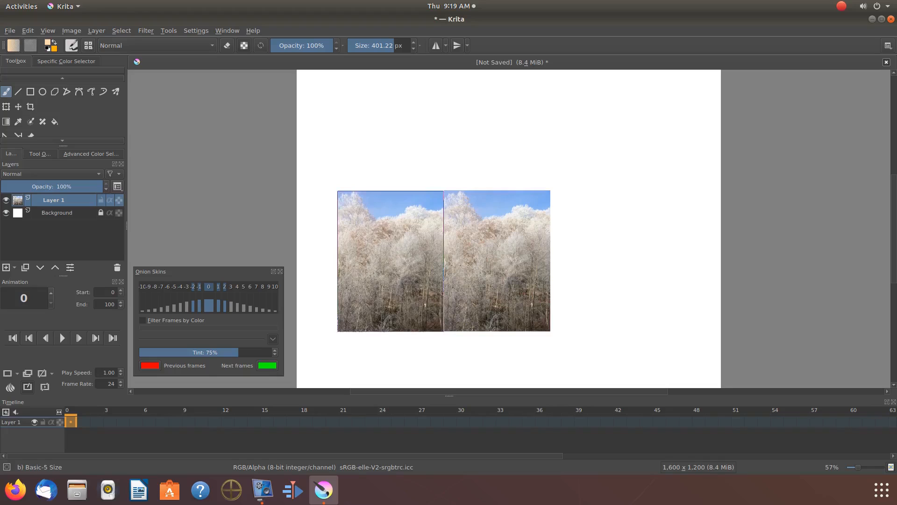
pyautogui.click(603, 261)
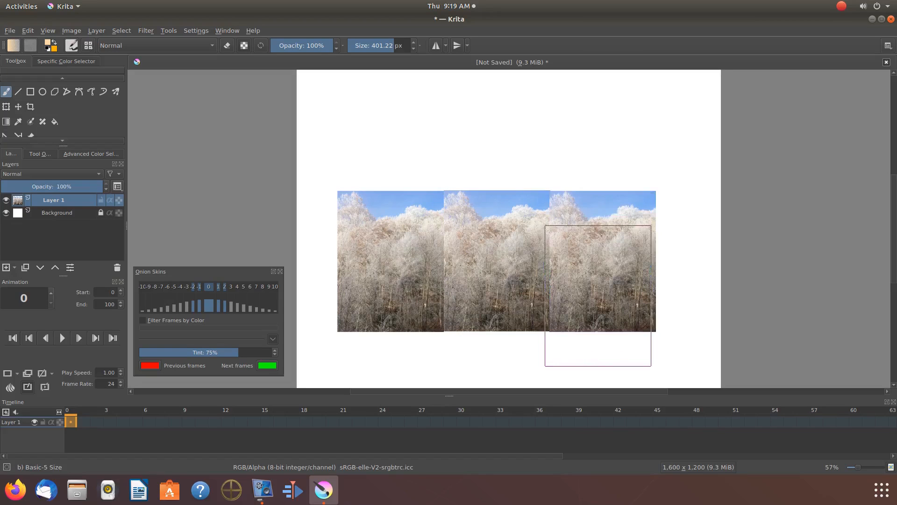